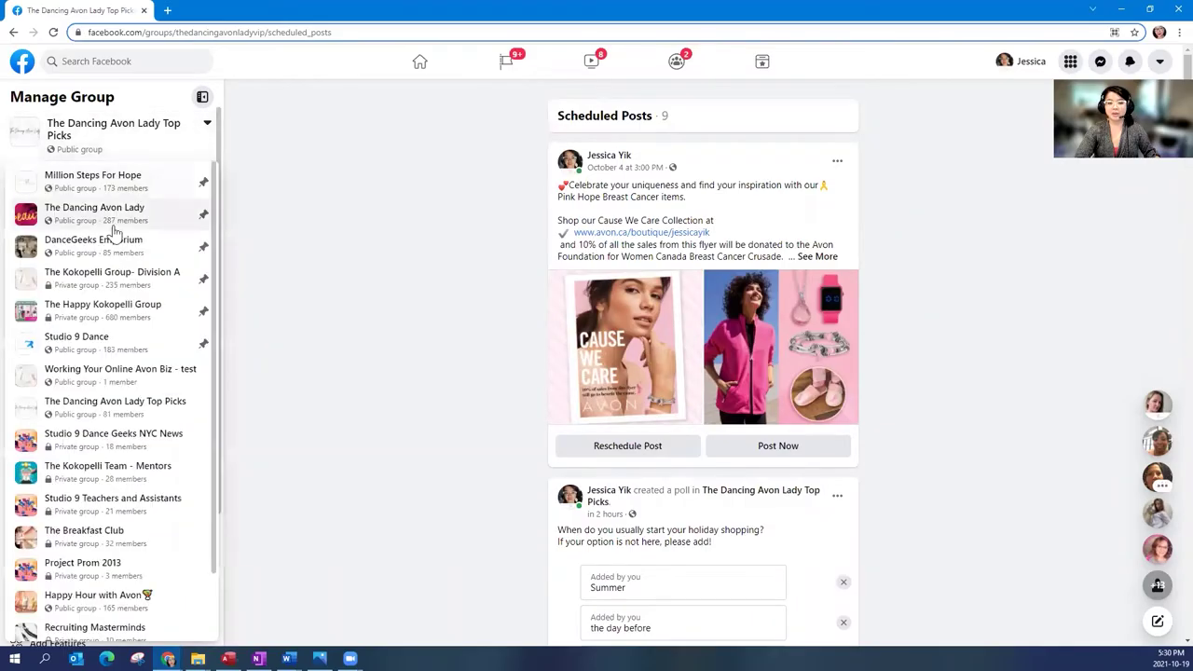
# Open The Dancing Avon Lady group for management and look through the recent posts in its feed
pyautogui.click(111, 221)
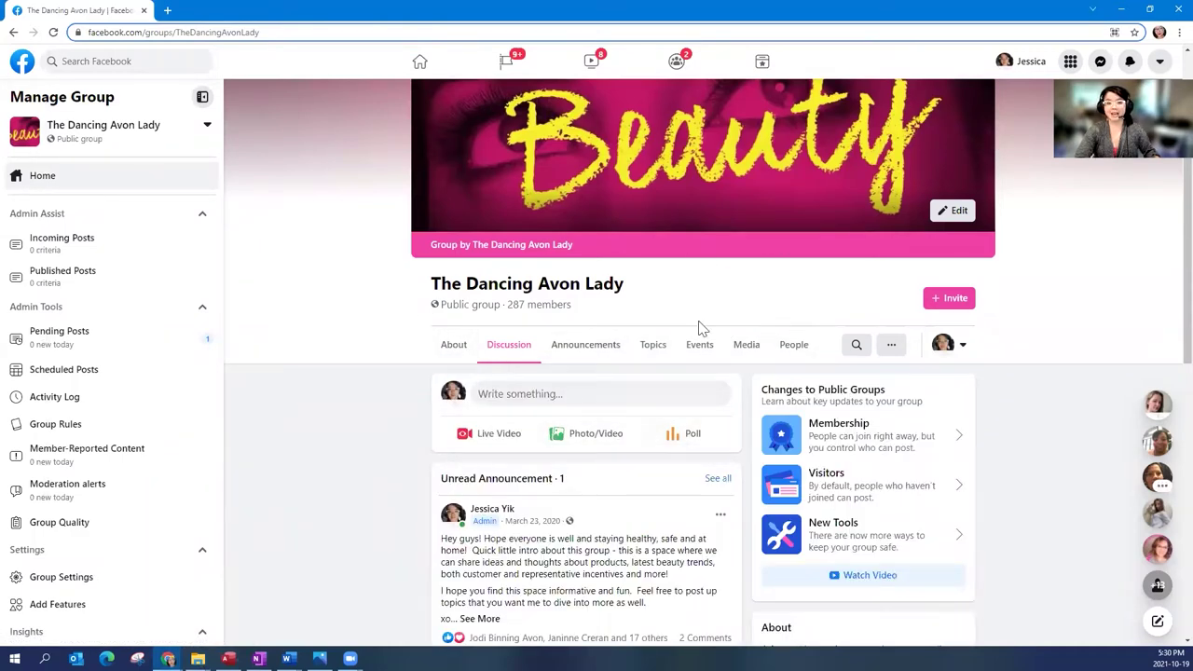
pyautogui.scroll(-4, 657, 372)
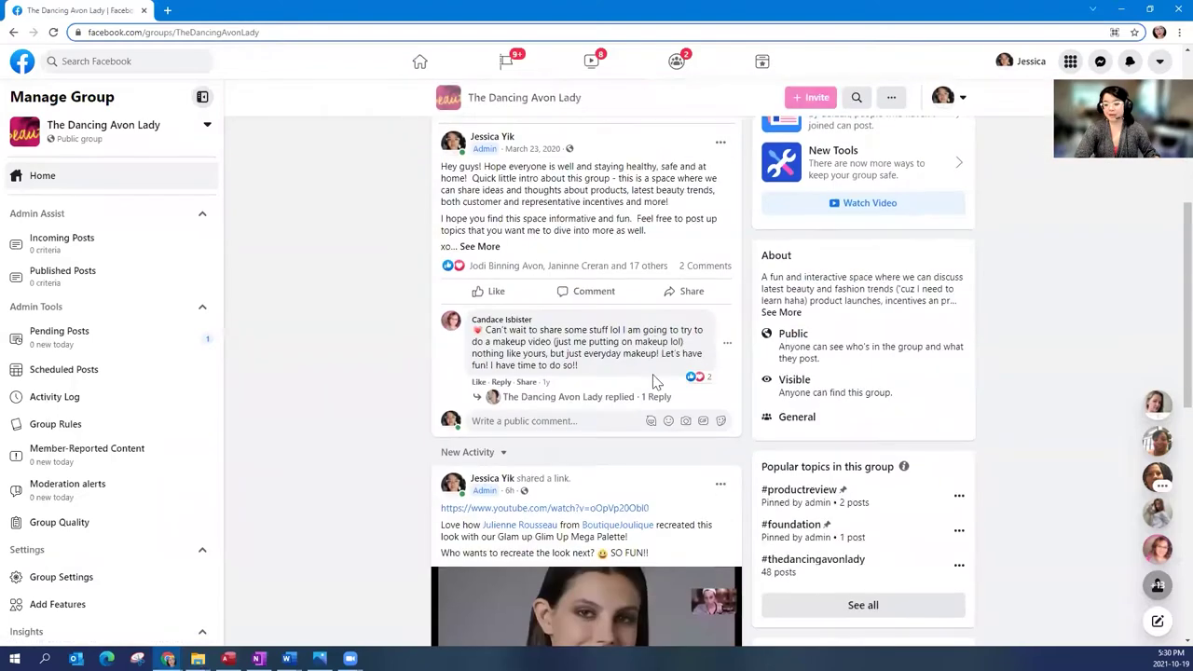
pyautogui.scroll(-12, 652, 382)
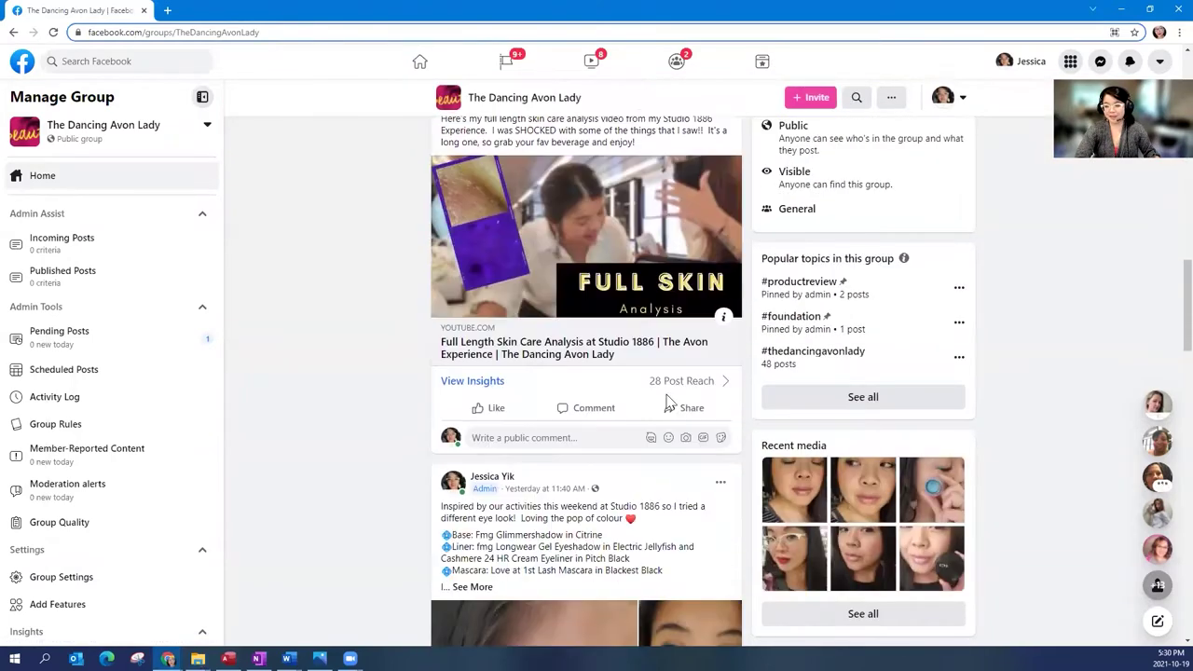
pyautogui.scroll(-4, 669, 402)
pyautogui.scroll(-3, 680, 419)
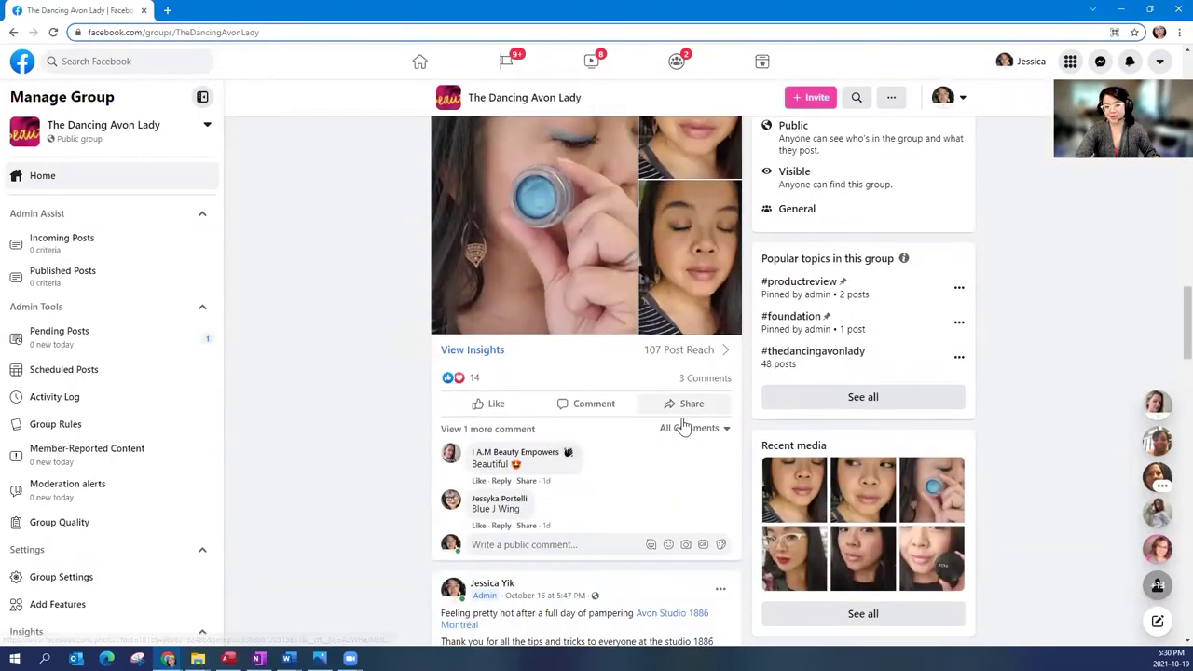
pyautogui.scroll(20, 683, 424)
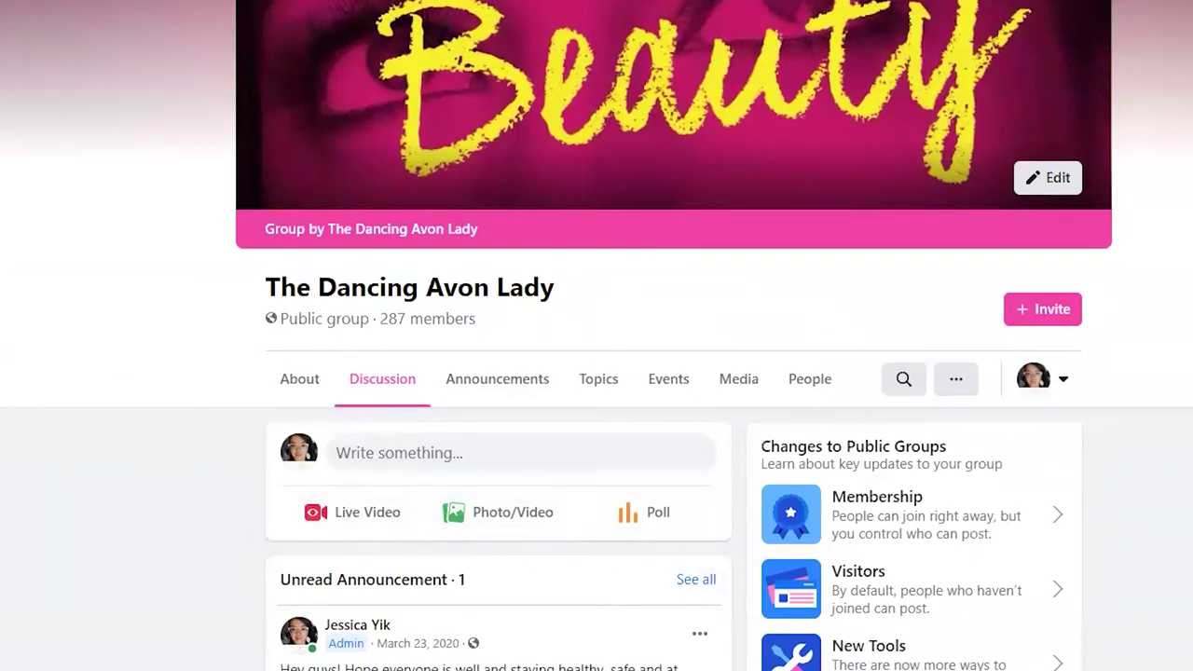
# Start a new group post with a poll attached and add a fourth answer option
pyautogui.click(399, 456)
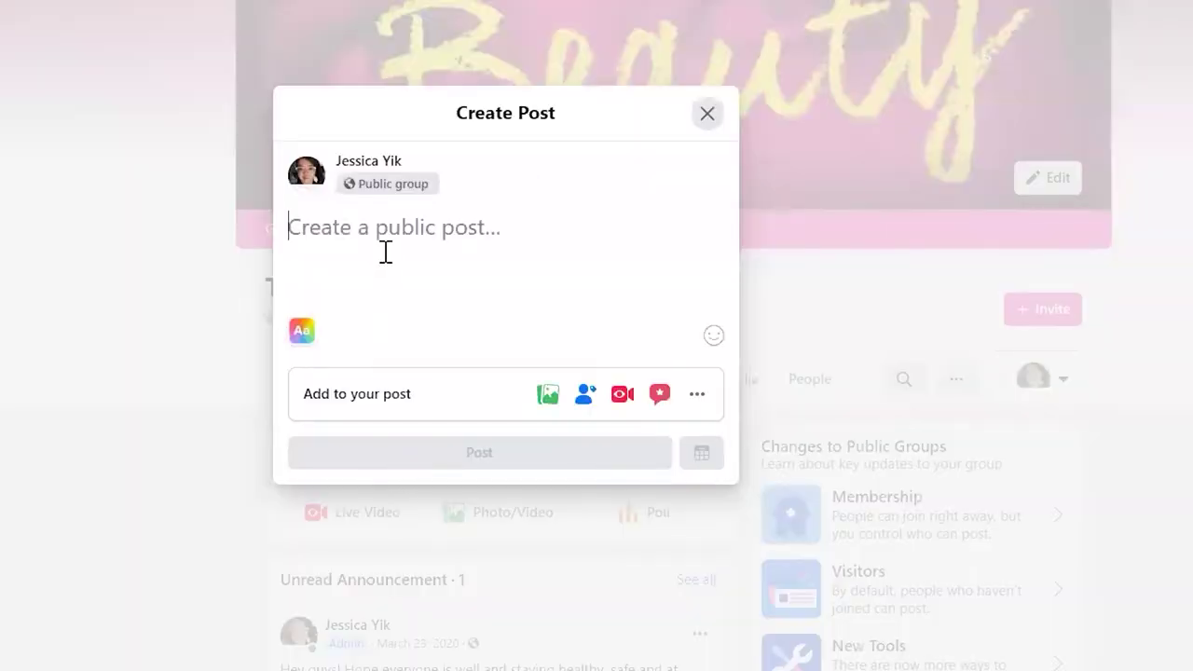
pyautogui.click(702, 398)
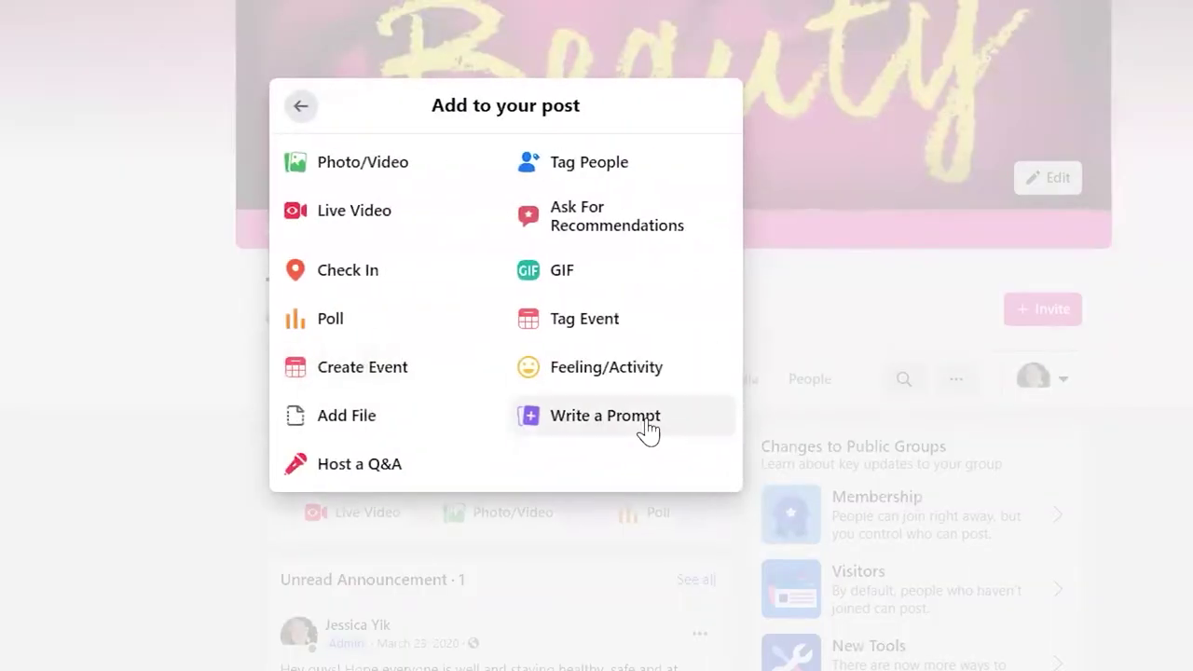
pyautogui.click(354, 341)
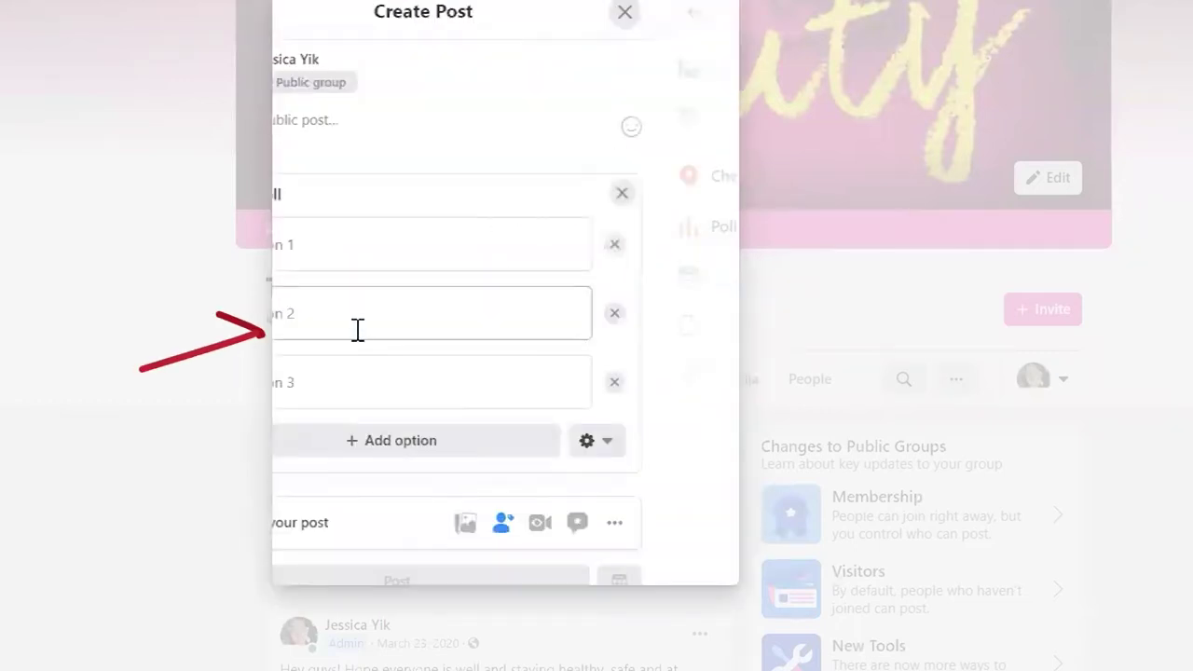
pyautogui.click(463, 422)
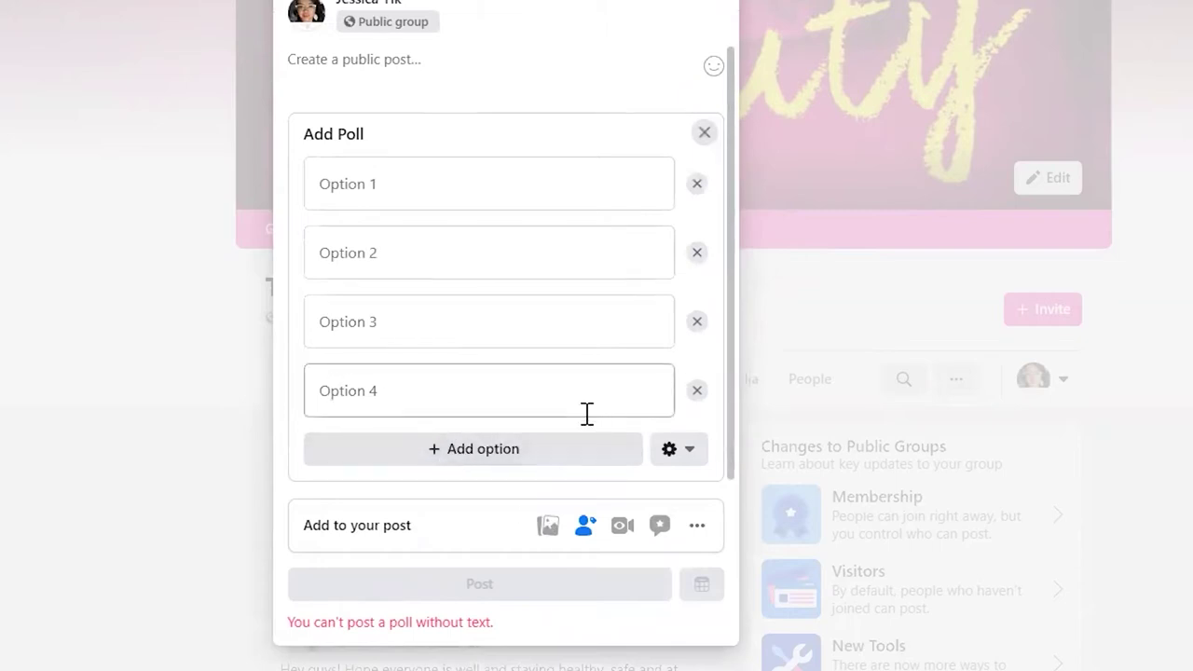
# Ask "How often do you wash your face?" with the poll options "everyday", "morning and night", "pm only" and "three or more times a day"
pyautogui.click(315, 60)
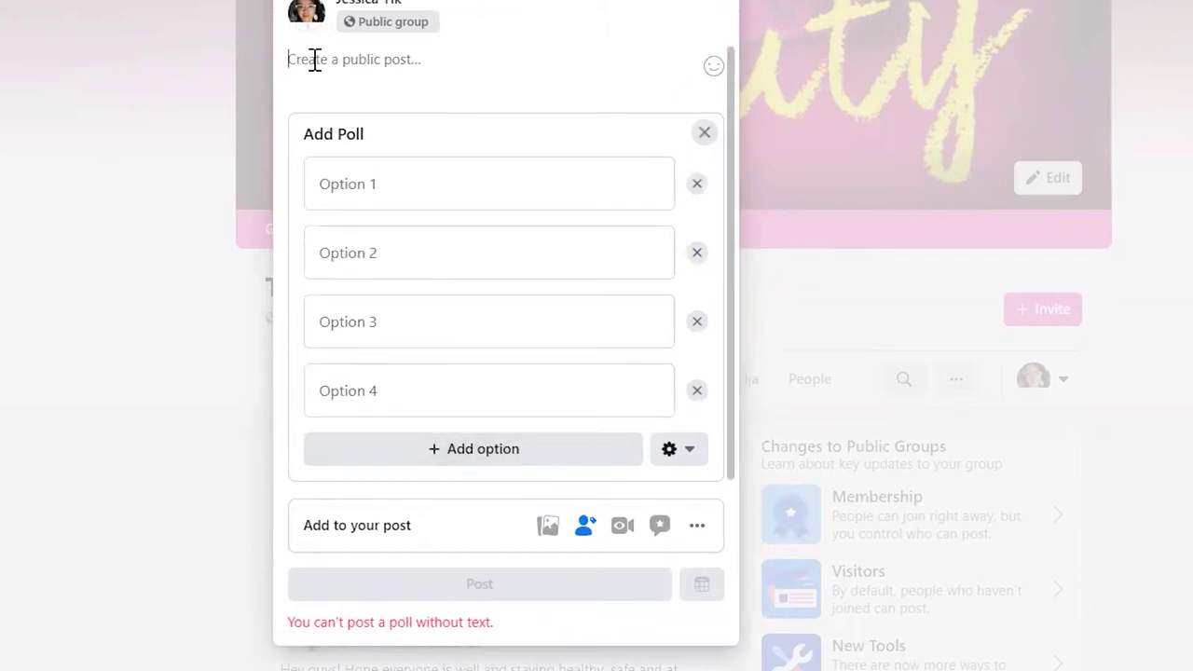
pyautogui.write('How often do you wash your face?')
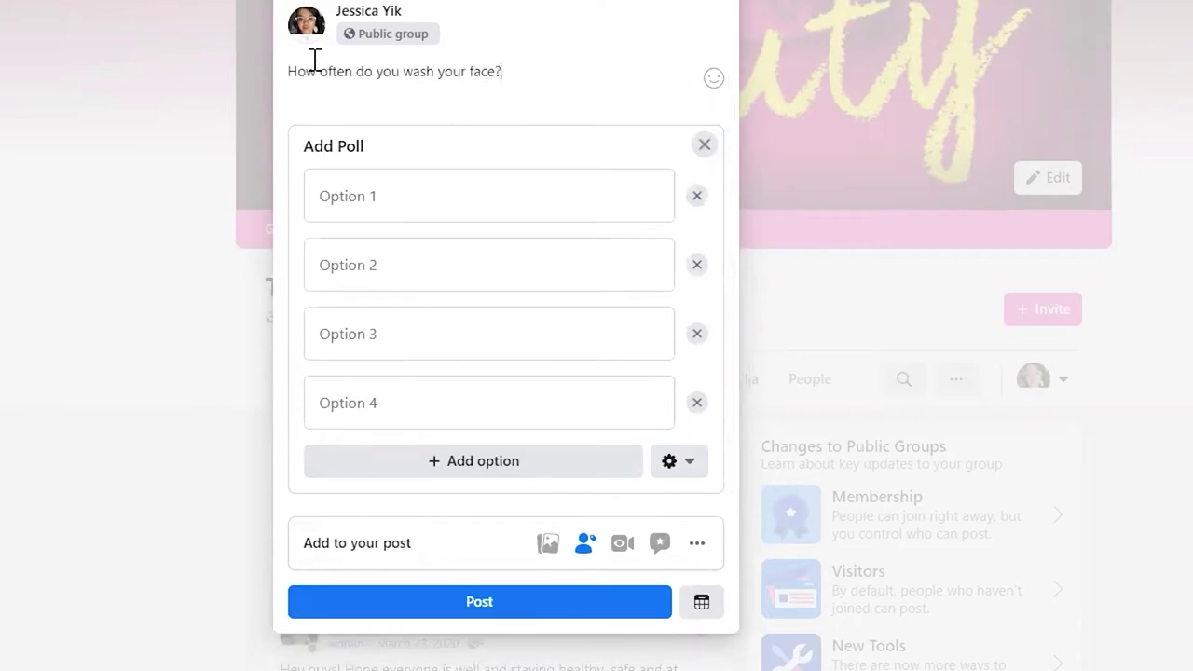
pyautogui.click(367, 203)
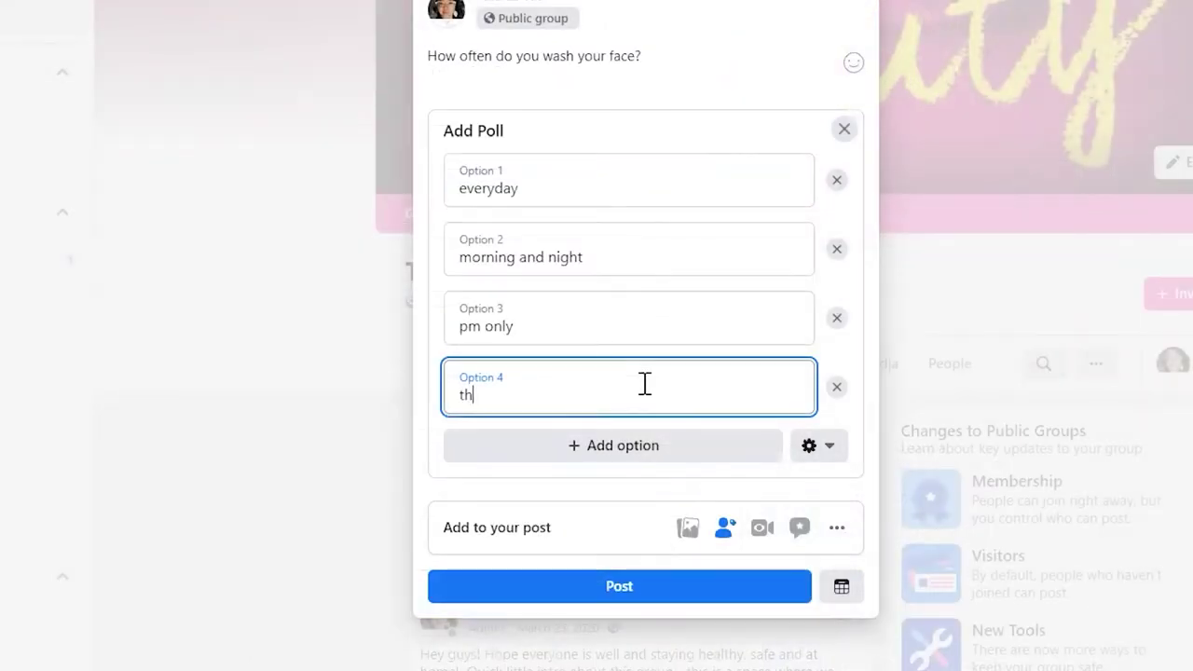
pyautogui.write('ree or more times a day')
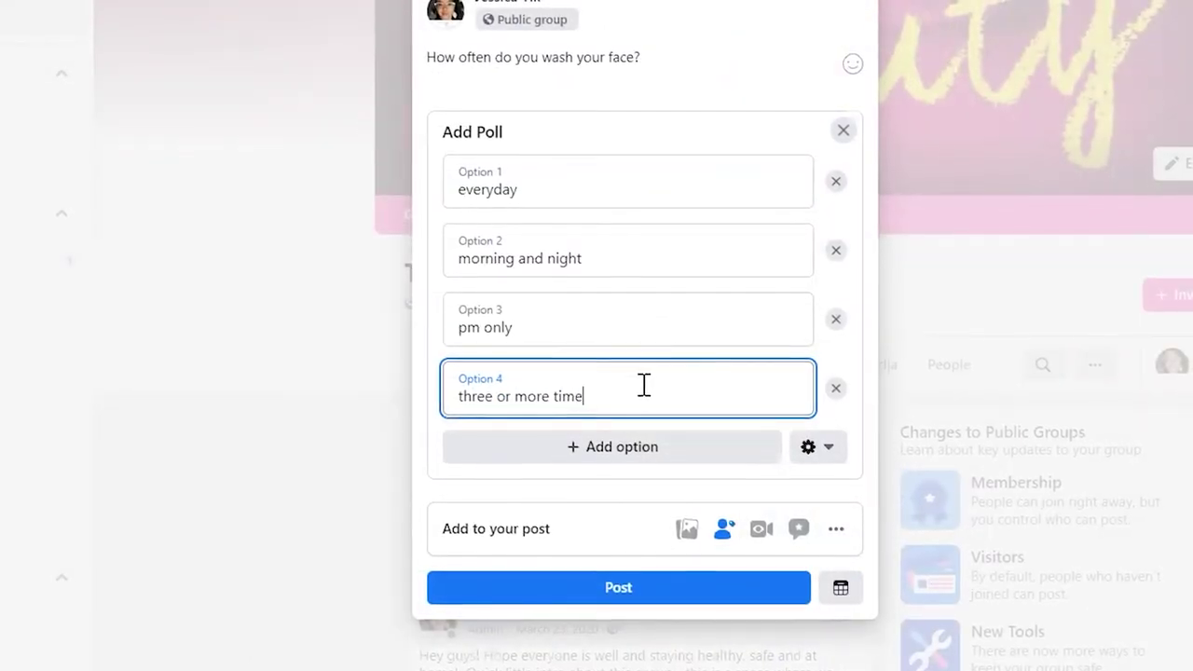
# Add a second line under the question reading "*If your answer is not in the options, feel free to add!"
pyautogui.click(695, 62)
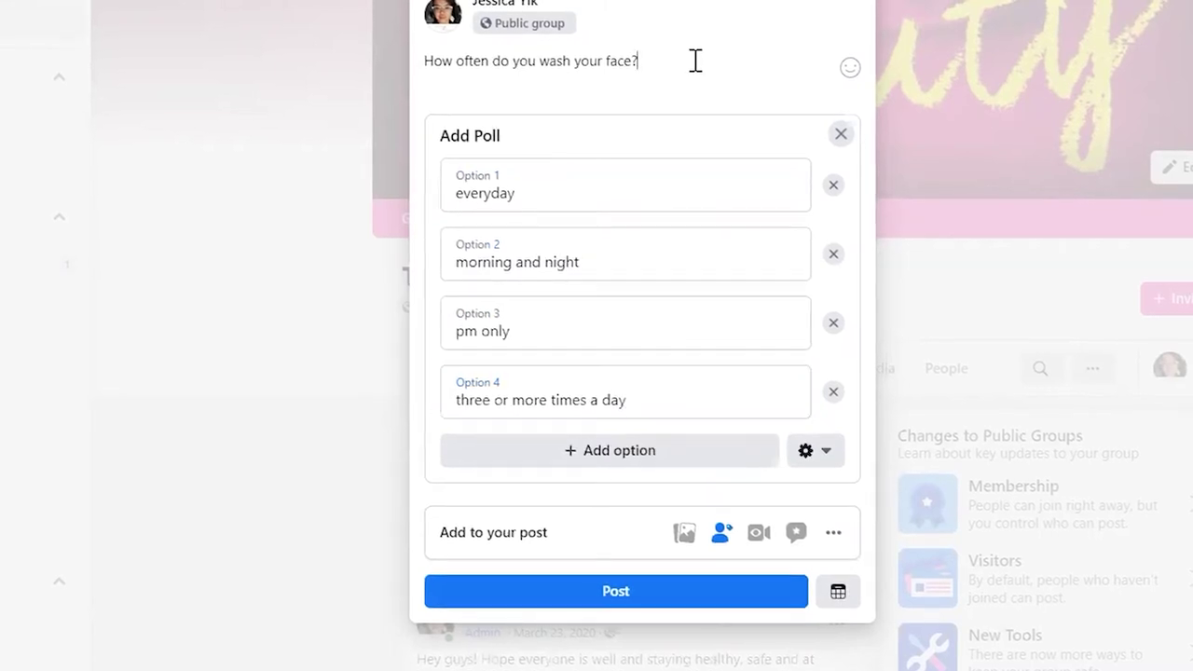
pyautogui.press('Return')
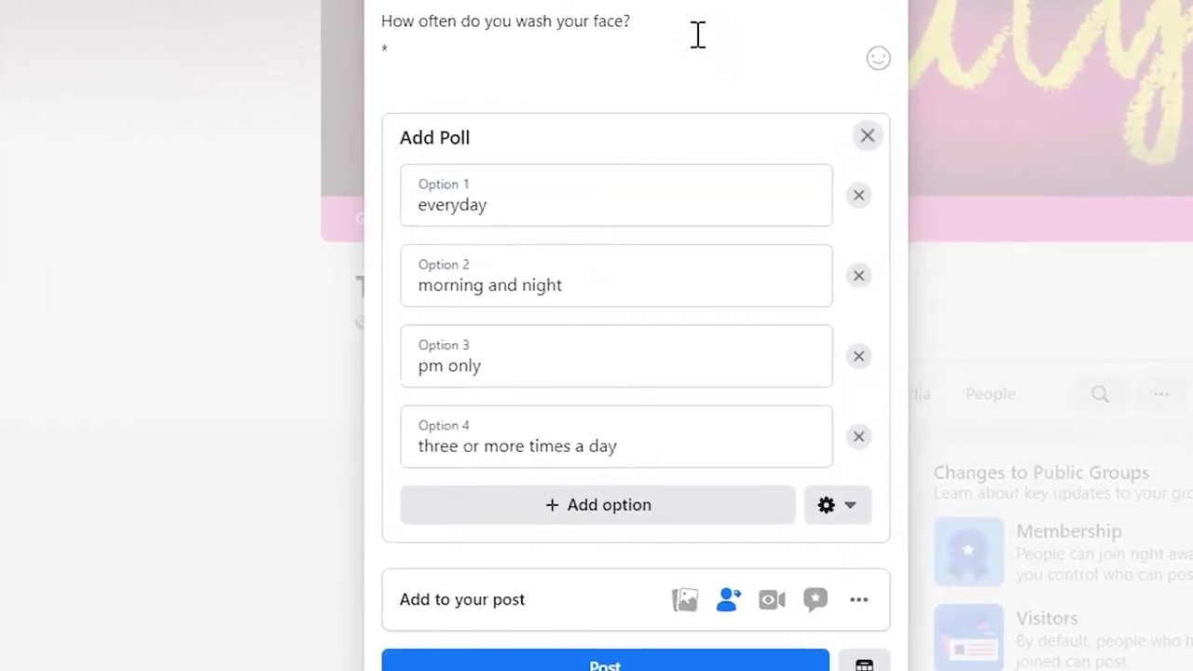
pyautogui.write('f you')
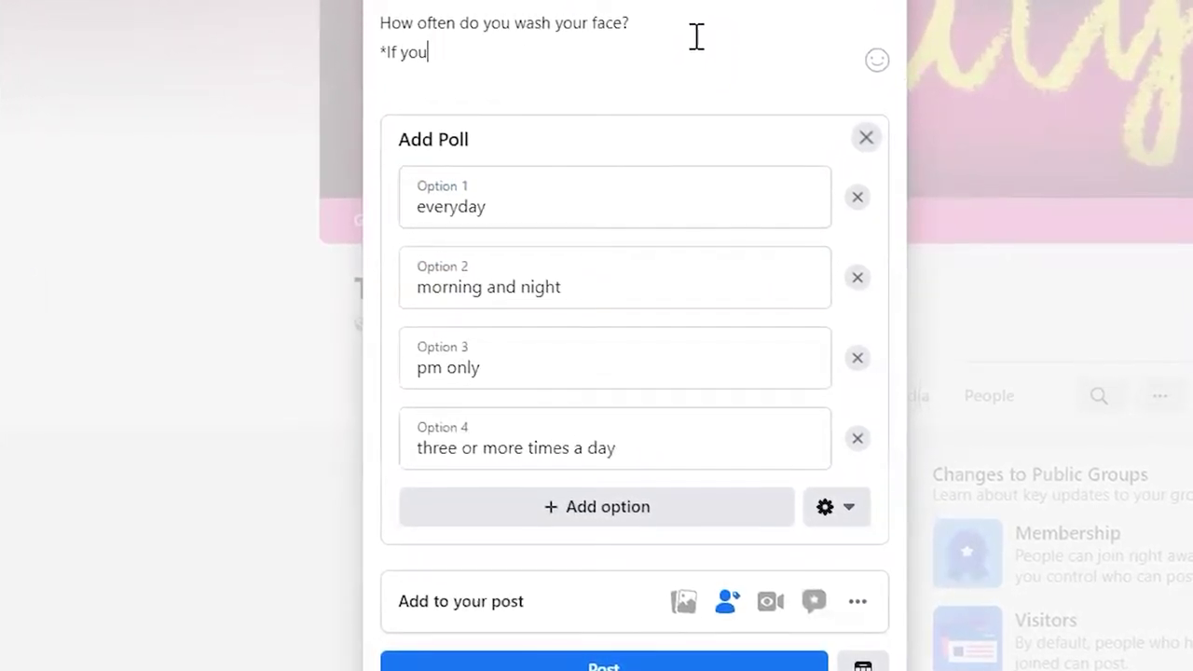
pyautogui.write('r answer is not in the options, feel free to add!')
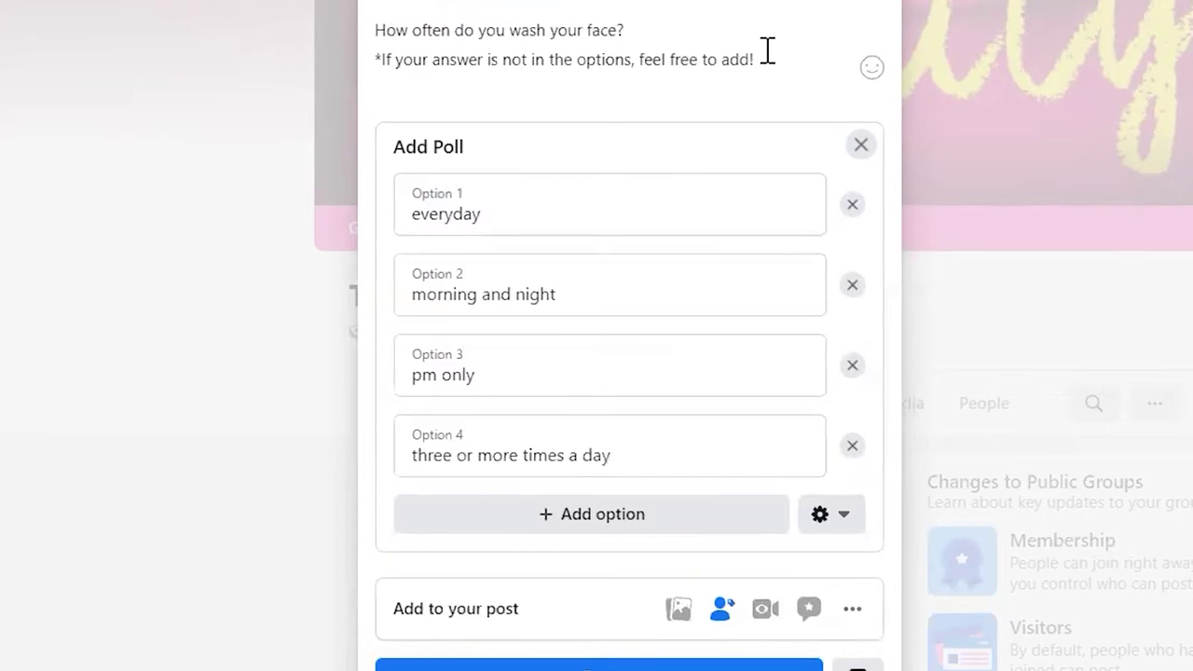
# Insert a pointing-hand emoji in front of the question "How often do you wash your face?"
pyautogui.rightClick(375, 35)
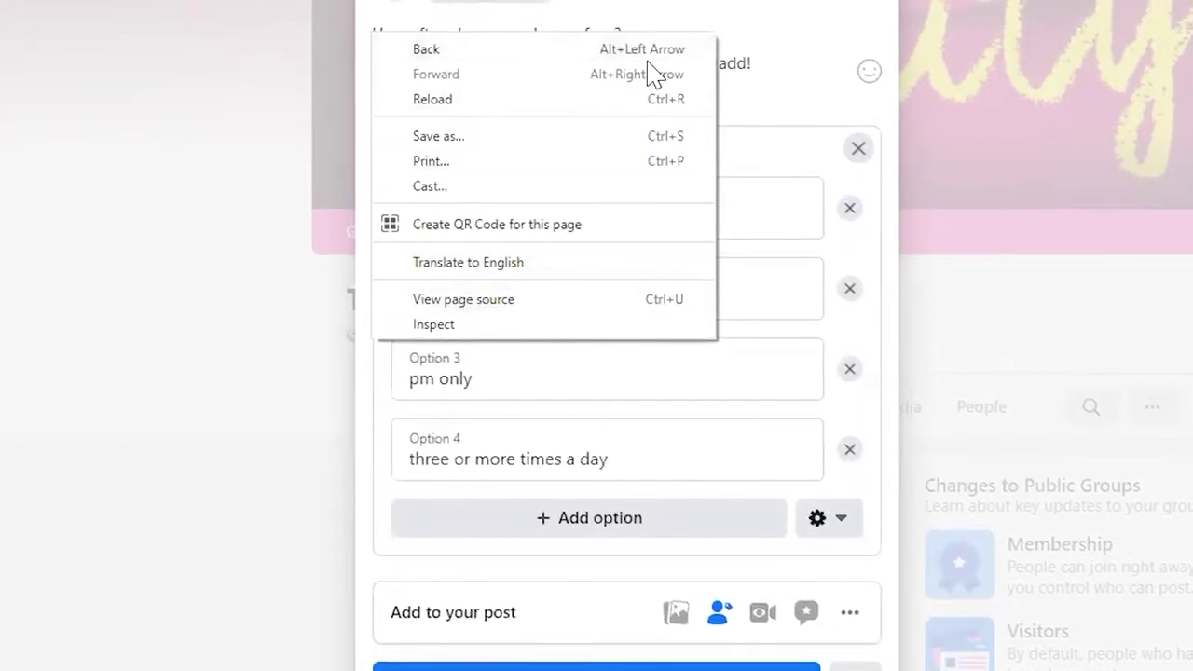
pyautogui.click(447, 26)
pyautogui.rightClick(376, 36)
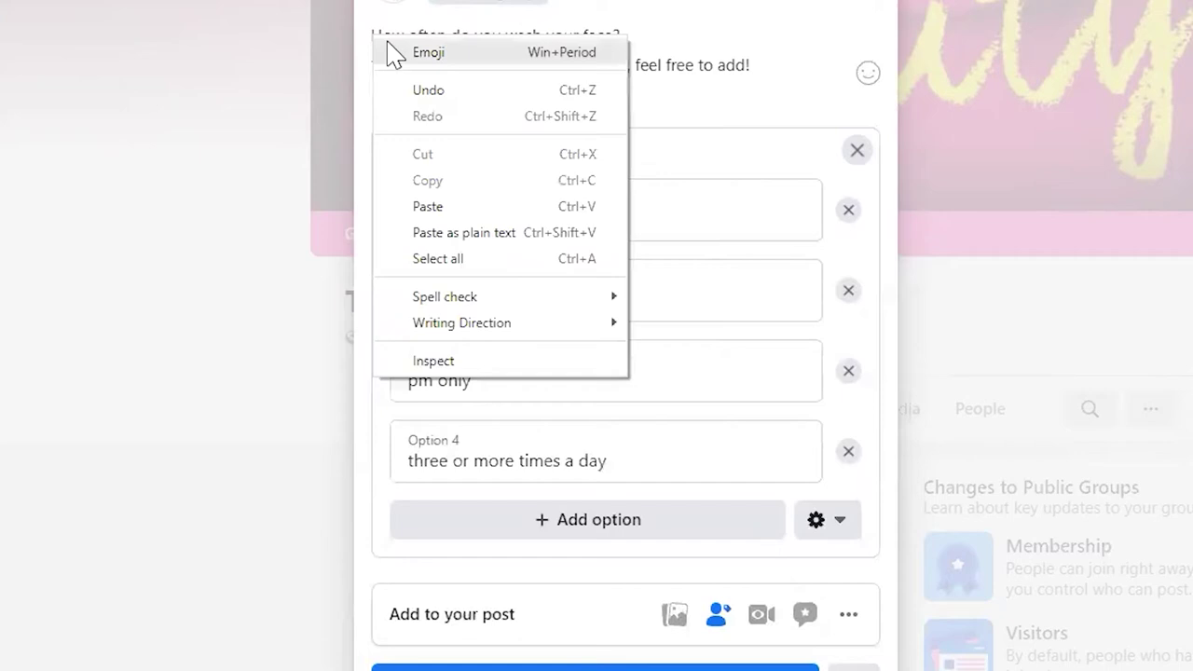
pyautogui.click(392, 48)
pyautogui.click(614, 182)
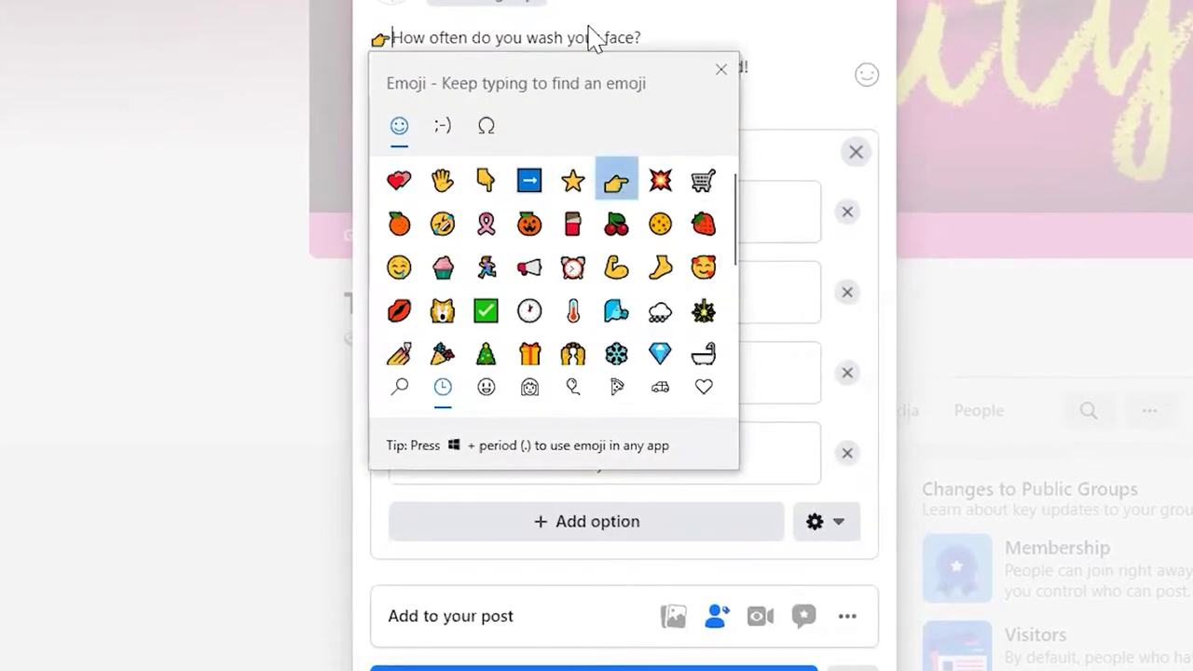
# Insert a water-droplets emoji at the end of the face-washing question
pyautogui.click(687, 37)
pyautogui.rightClick(677, 42)
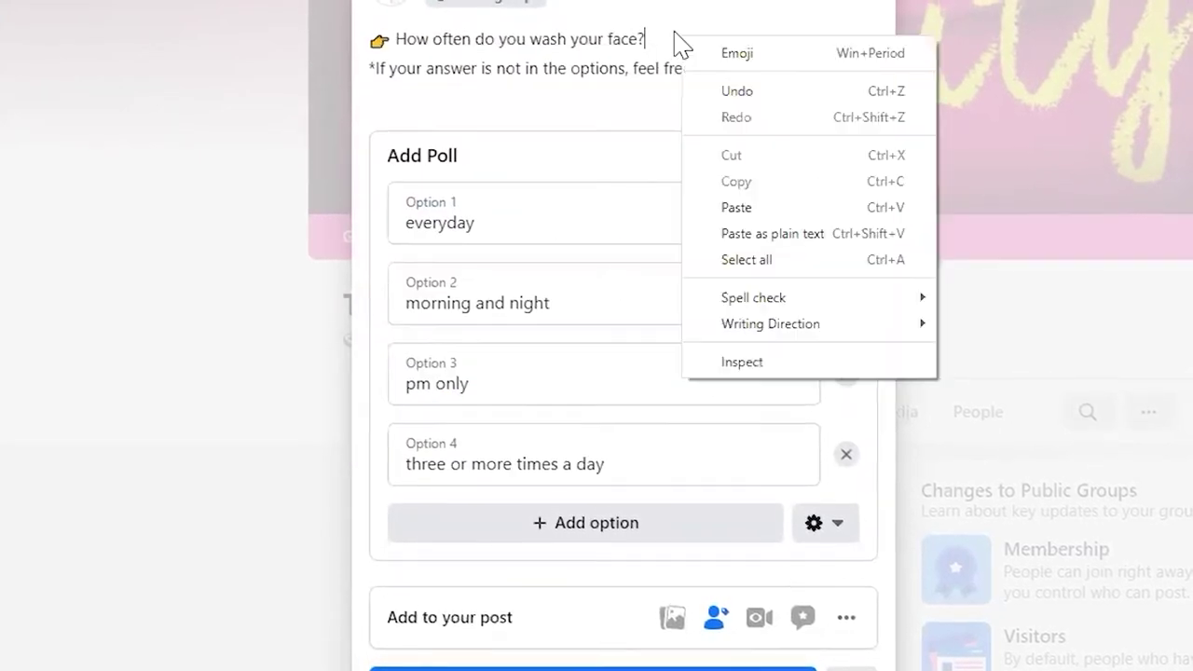
pyautogui.click(736, 53)
pyautogui.scroll(-3, 518, 298)
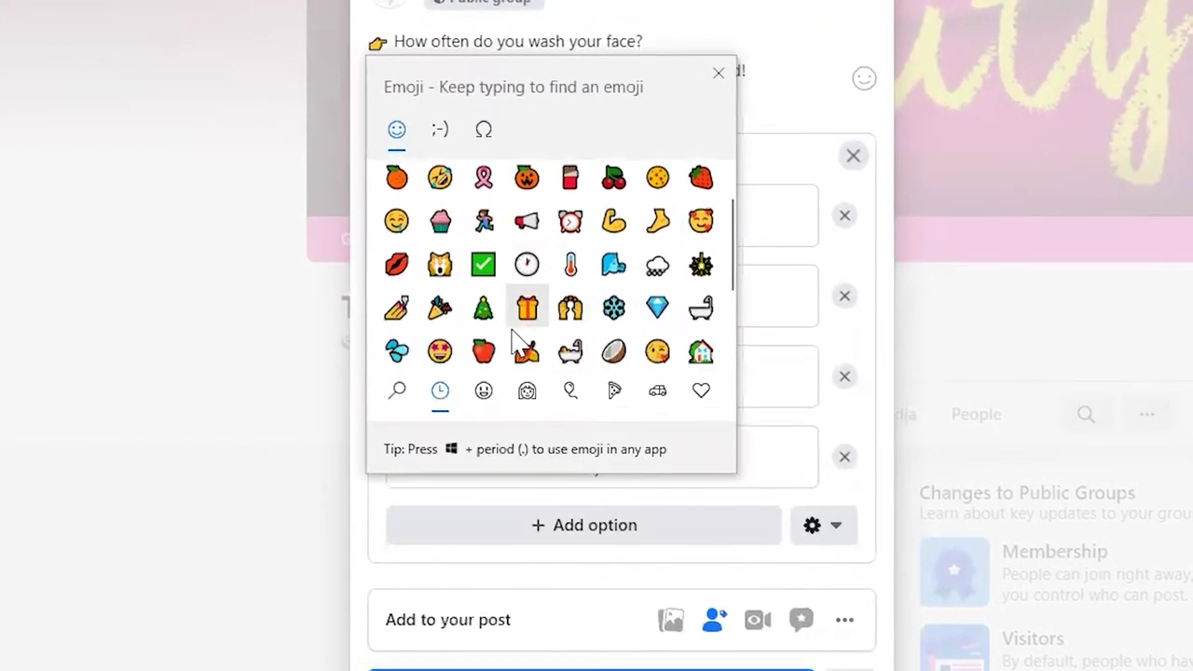
pyautogui.click(397, 244)
pyautogui.click(669, 89)
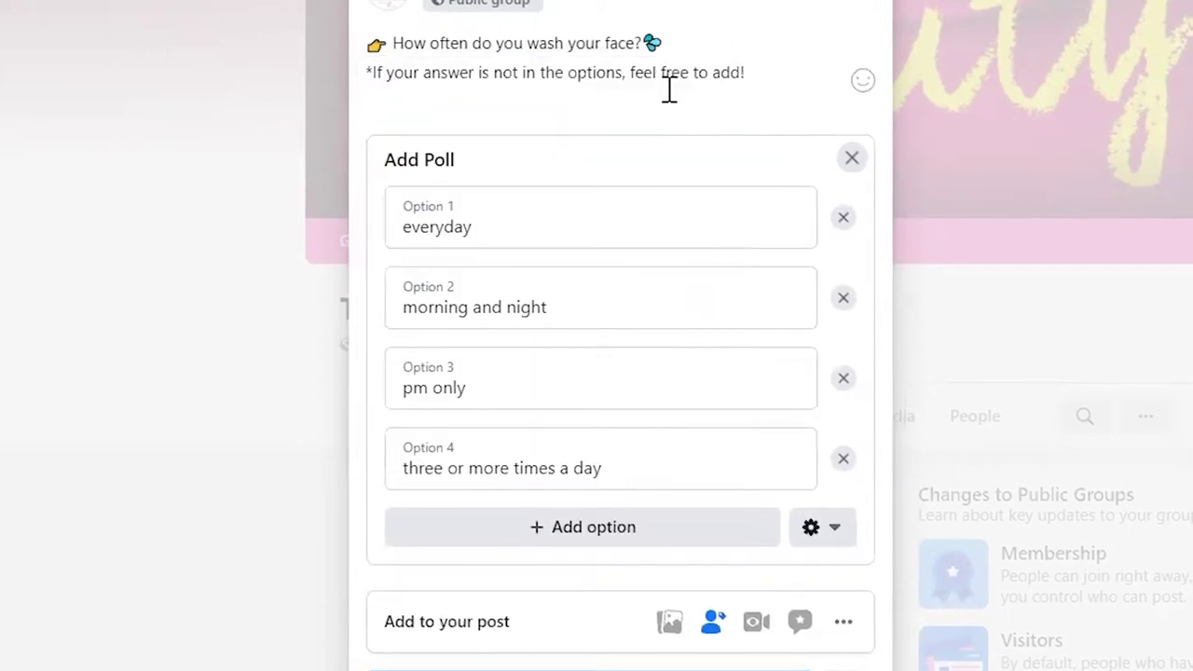
# Insert a two hearts emoji at the end of the "feel free to add!" line
pyautogui.rightClick(774, 71)
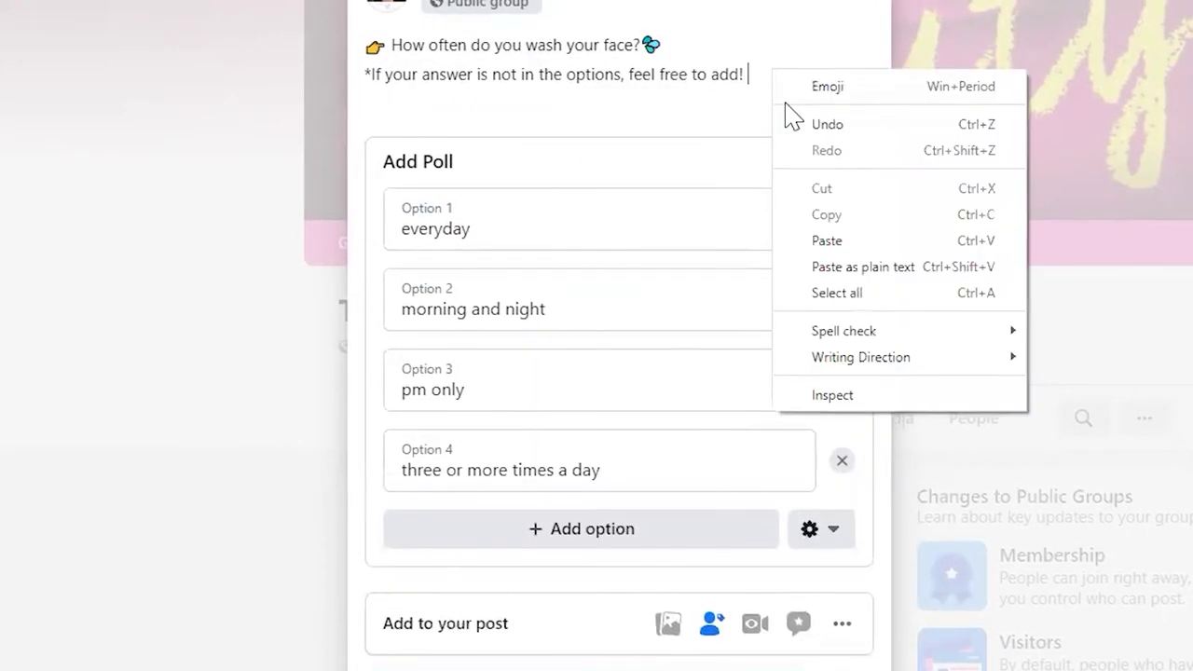
pyautogui.click(788, 86)
pyautogui.click(480, 190)
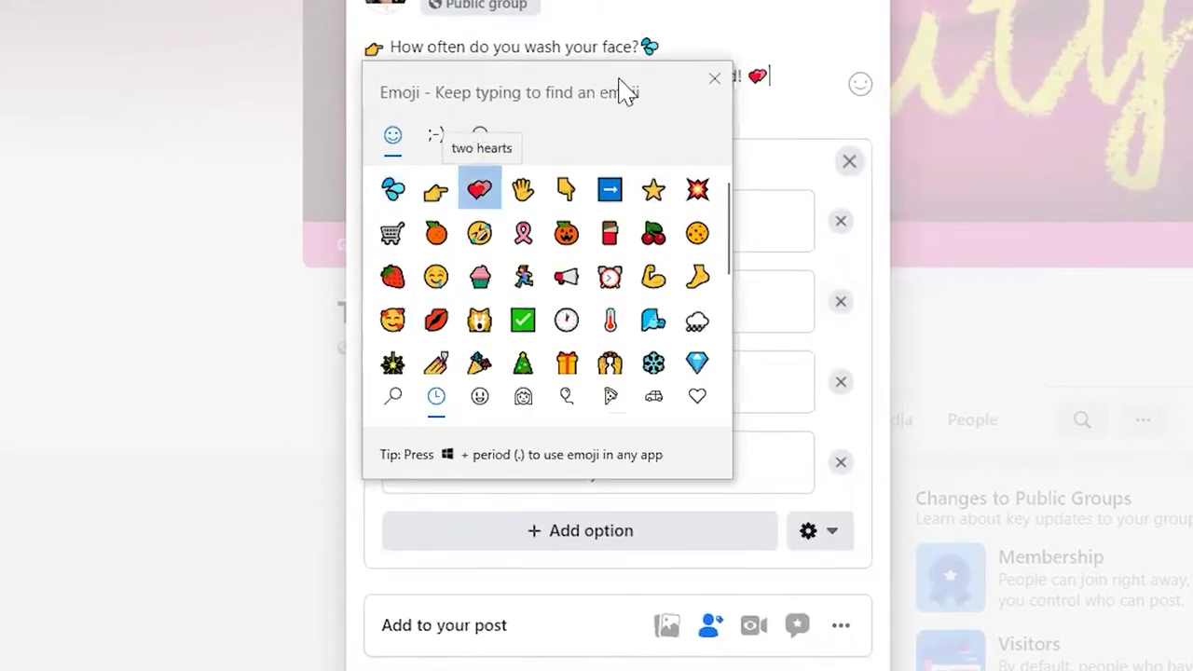
pyautogui.click(817, 42)
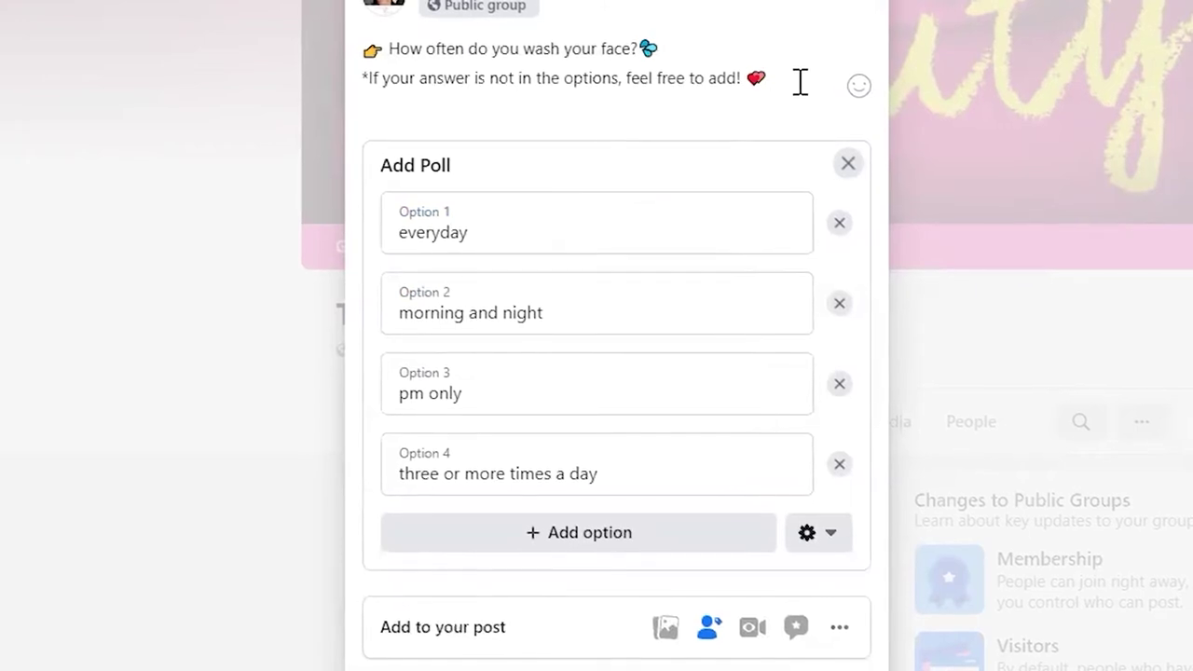
# Leave a blank line below the post text and add the hashtag #QuestionOfTheWeek
pyautogui.press('Return')
pyautogui.press('Return')
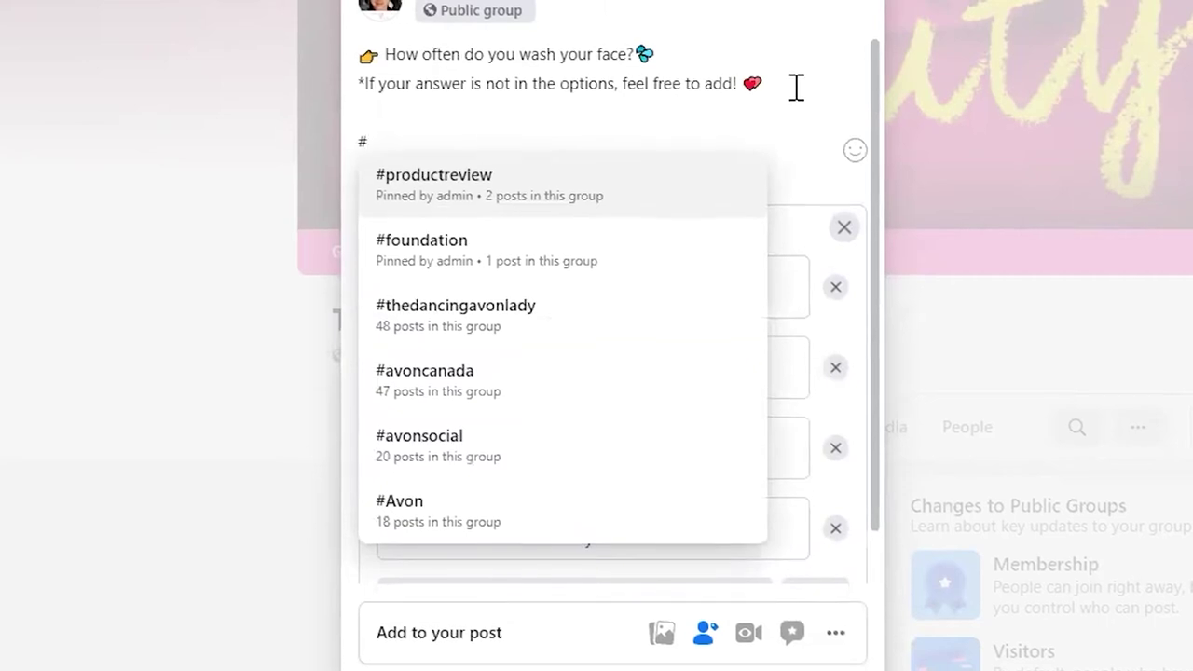
pyautogui.write('qot')
pyautogui.press('BackSpace')
pyautogui.press('BackSpace')
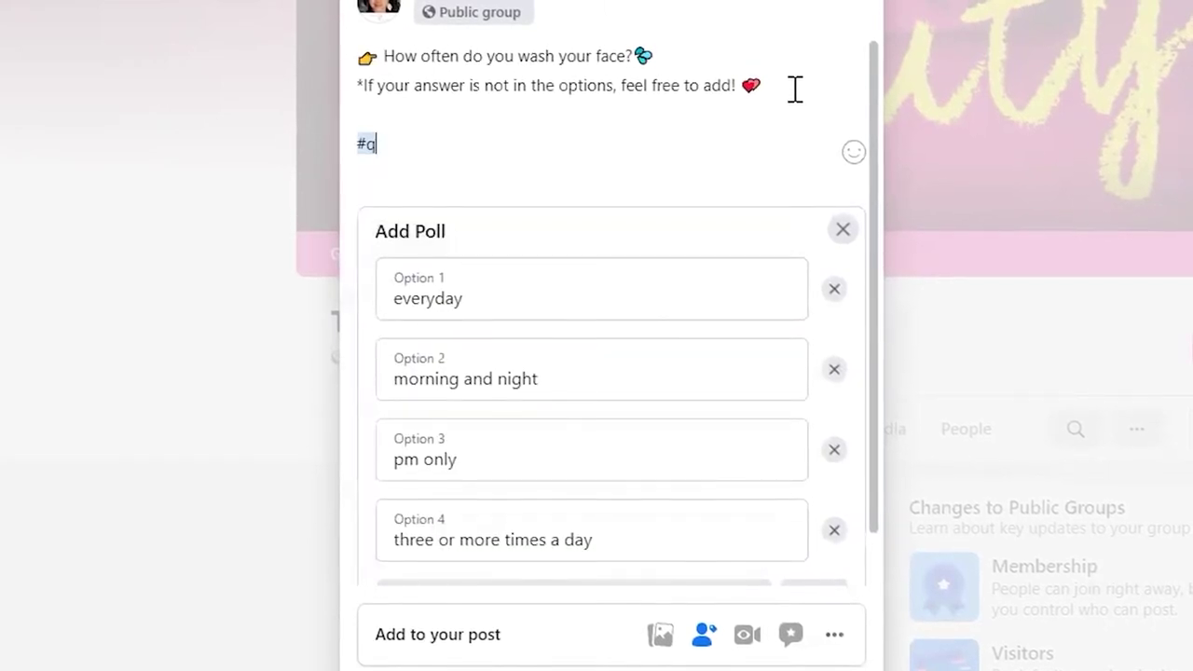
pyautogui.write('uestionofth')
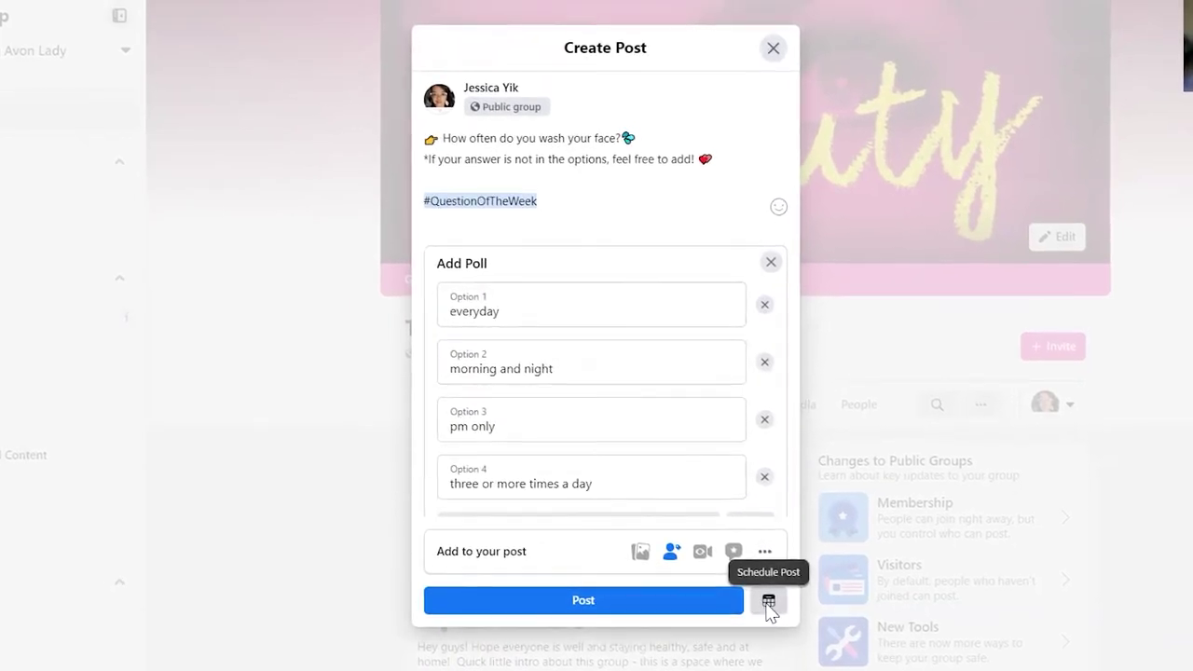
# Schedule the poll post for Oct 20, 2021 at 10:35 AM
pyautogui.click(767, 603)
pyautogui.click(494, 295)
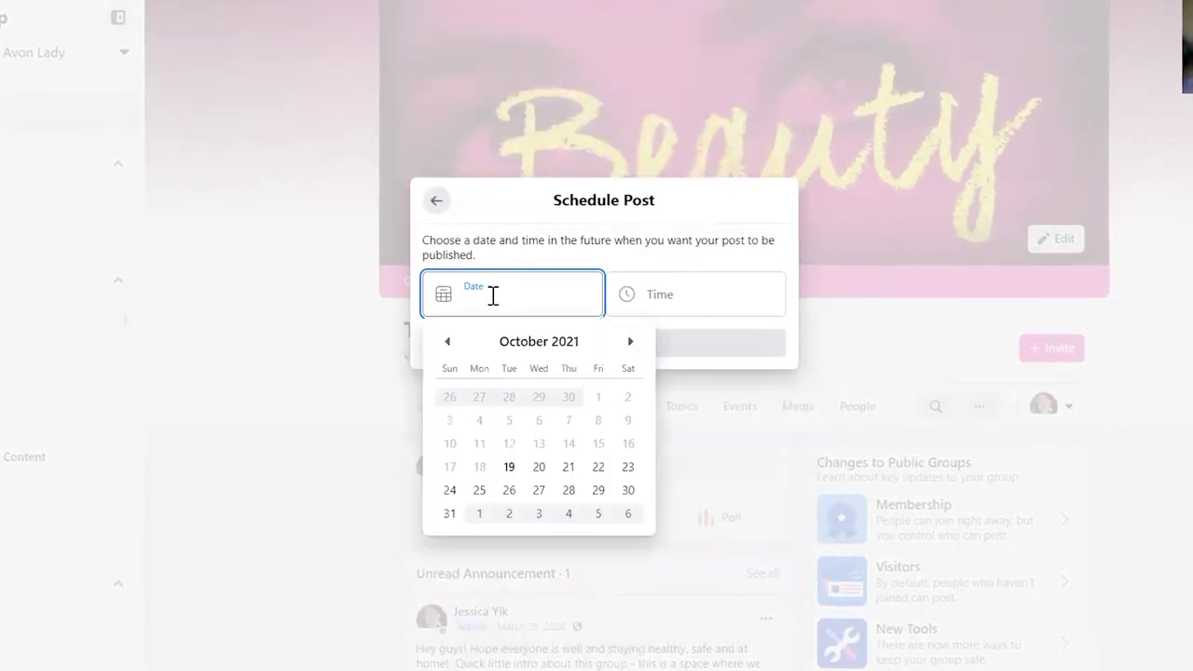
pyautogui.click(539, 475)
pyautogui.click(685, 307)
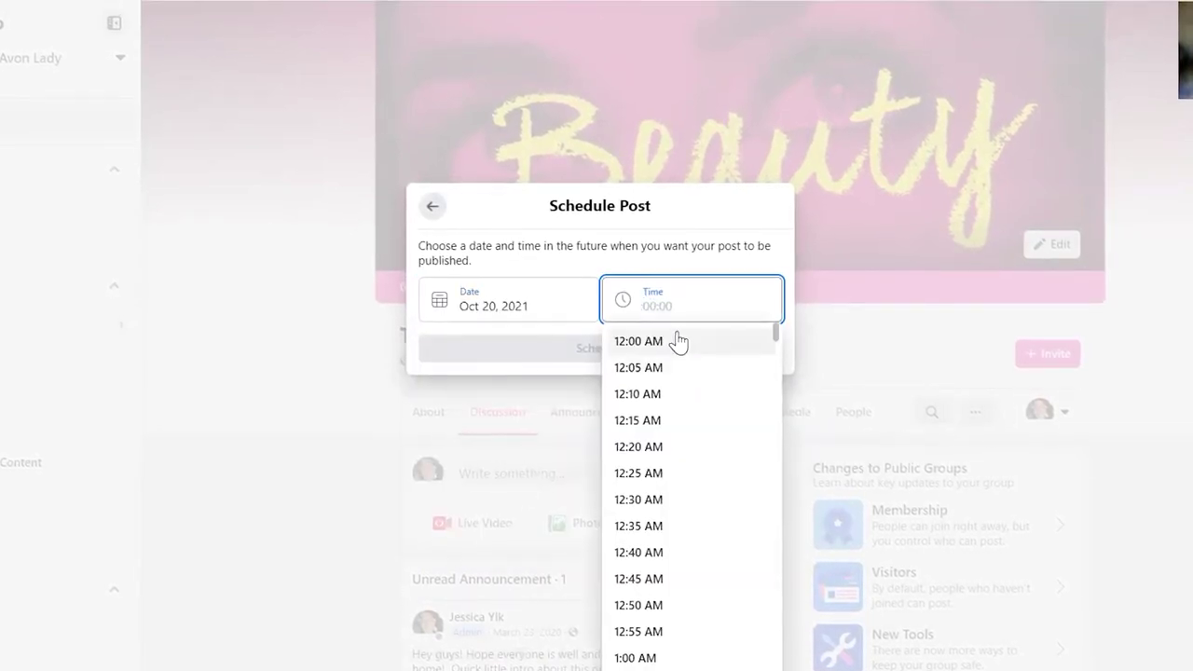
pyautogui.moveTo(777, 336); pyautogui.dragTo(790, 502)
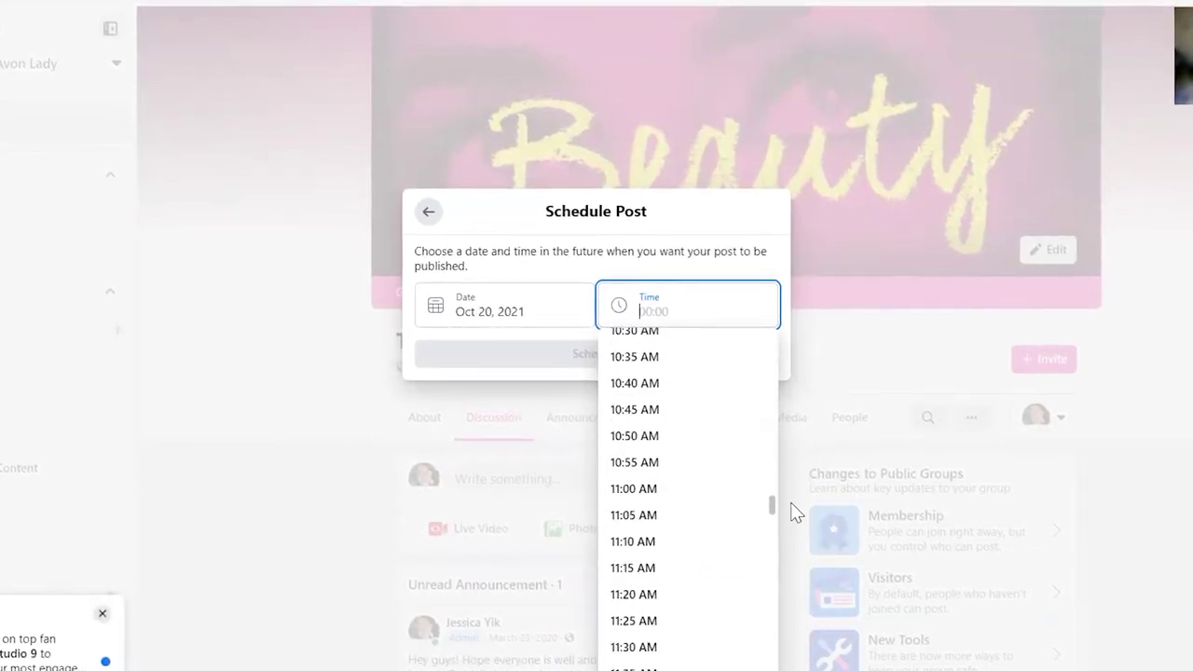
pyautogui.click(630, 359)
pyautogui.click(608, 365)
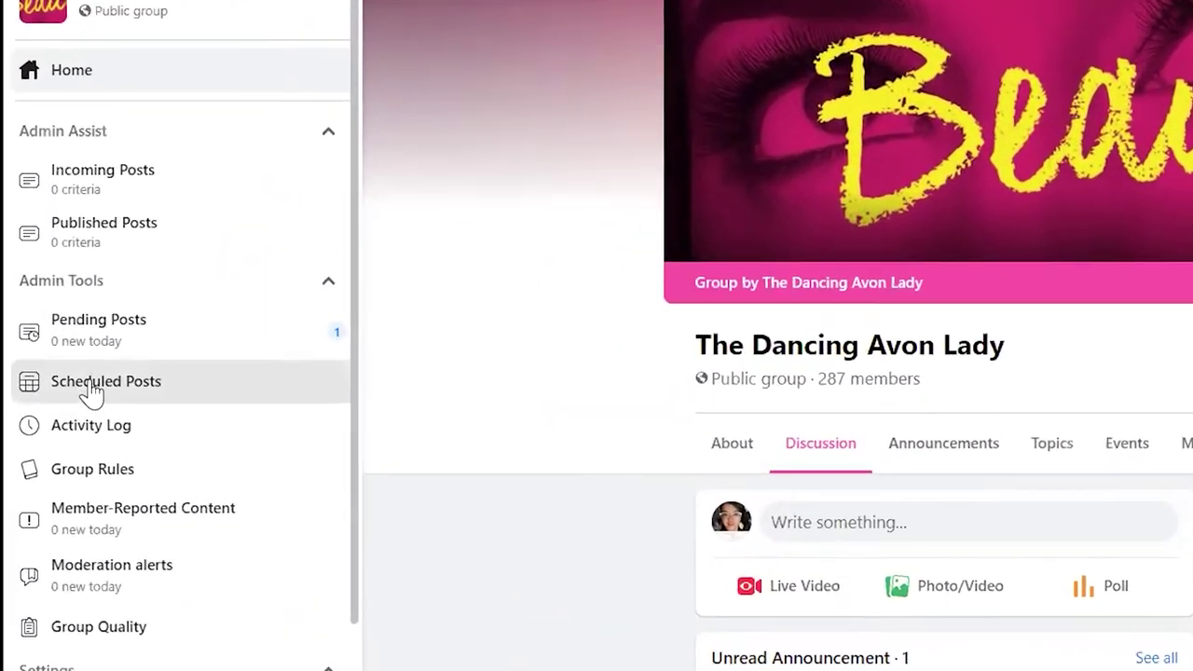
# Open the group's scheduled posts and review the management options offered for the face-washing poll
pyautogui.click(51, 371)
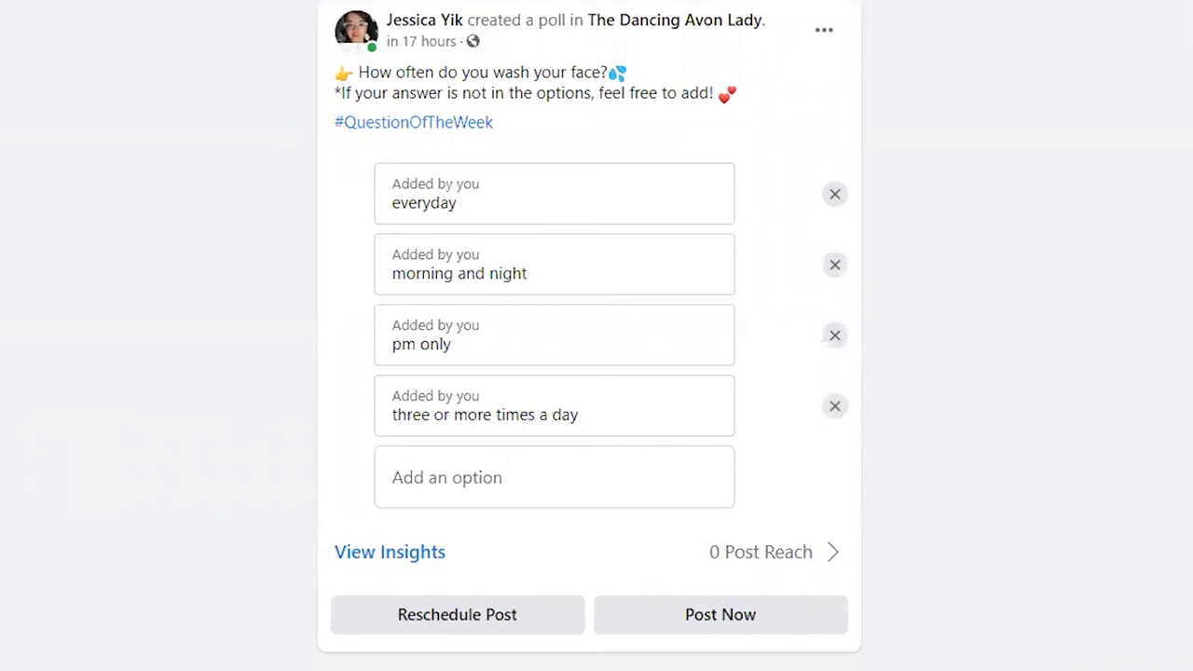
pyautogui.click(824, 47)
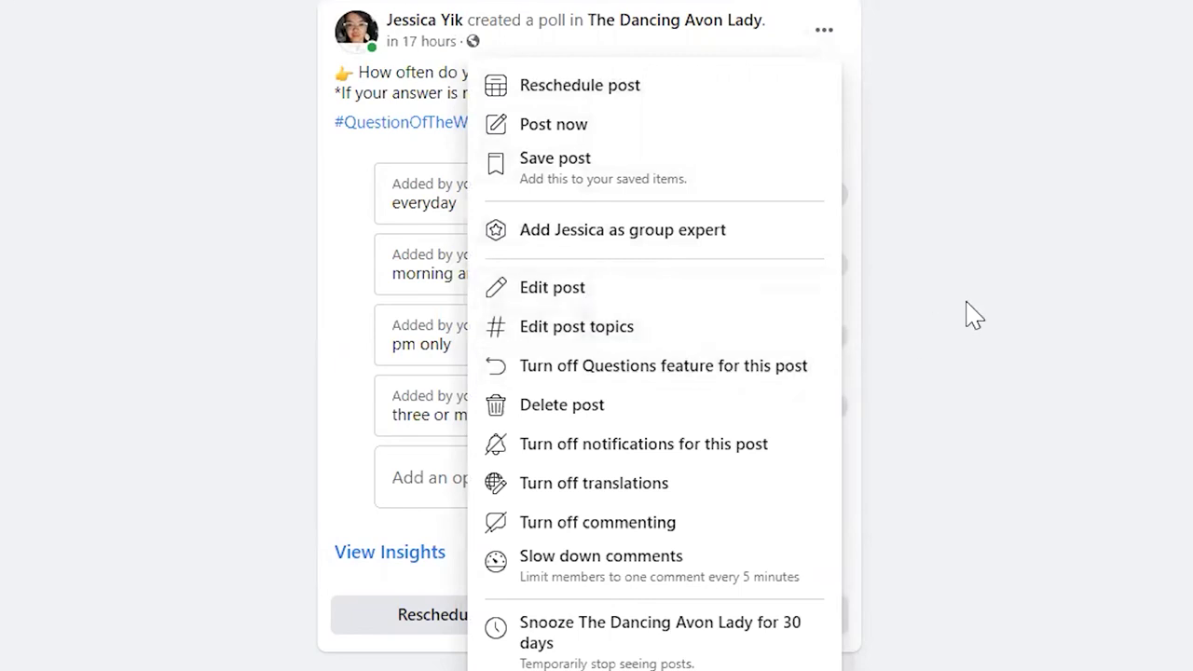
pyautogui.click(959, 372)
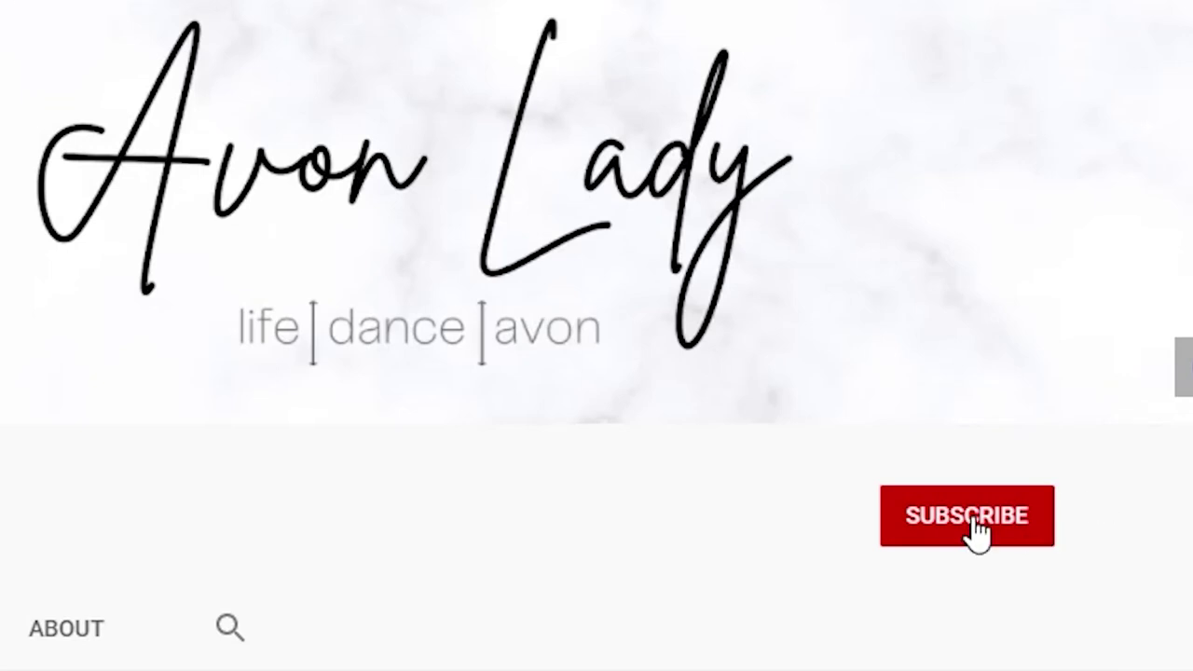
# On the Avon Lady YouTube channel, subscribe and open the notification options
pyautogui.click(973, 531)
pyautogui.click(1025, 518)
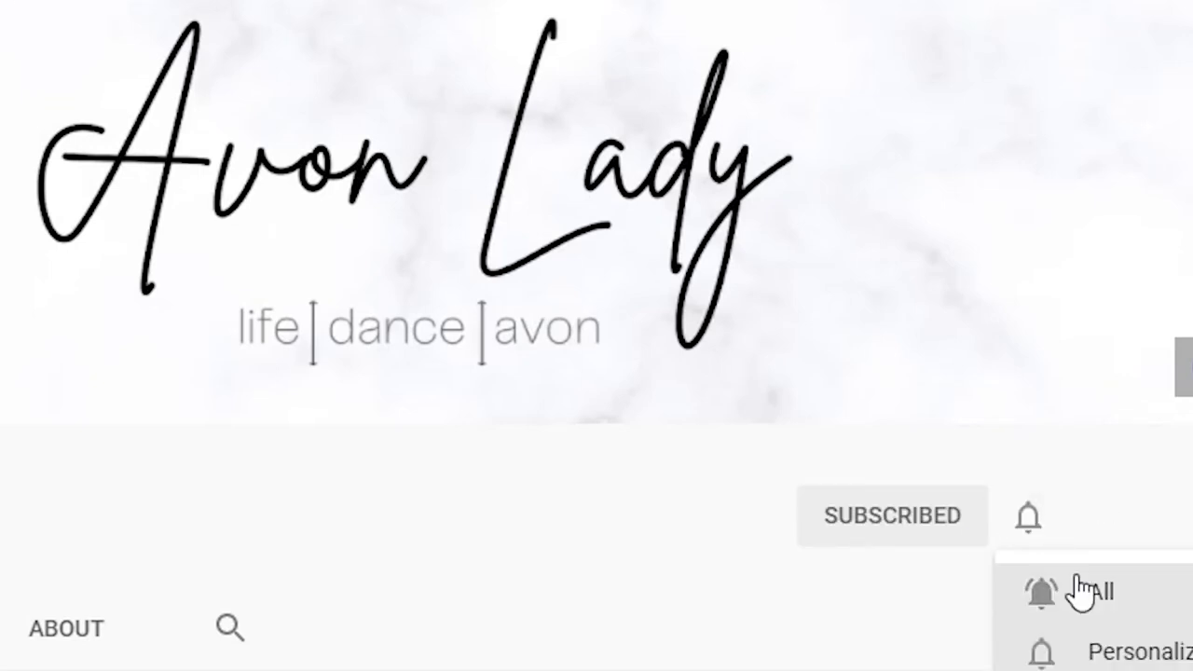